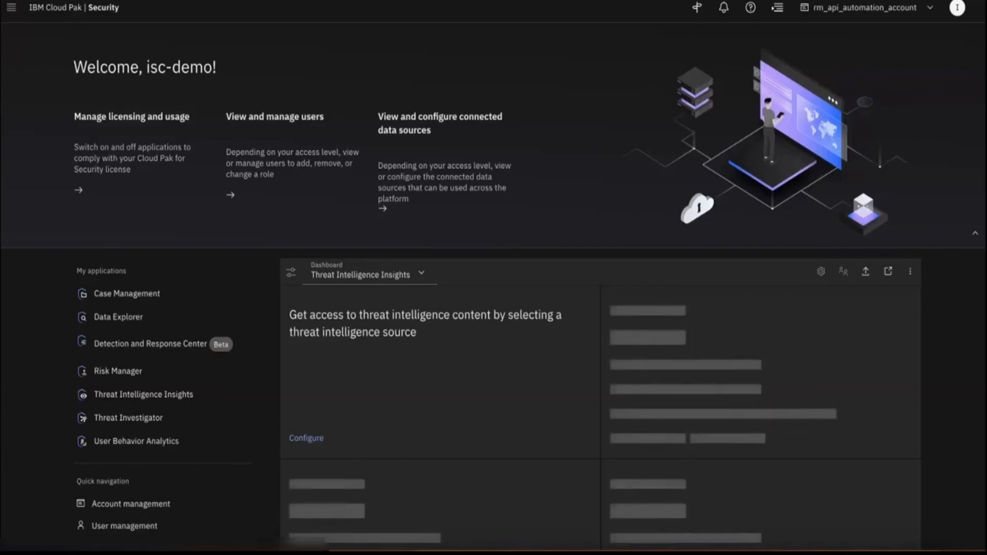
Step: Open the list of cases in Case Management
{"action": "left_click", "coordinate": [63, 9]}
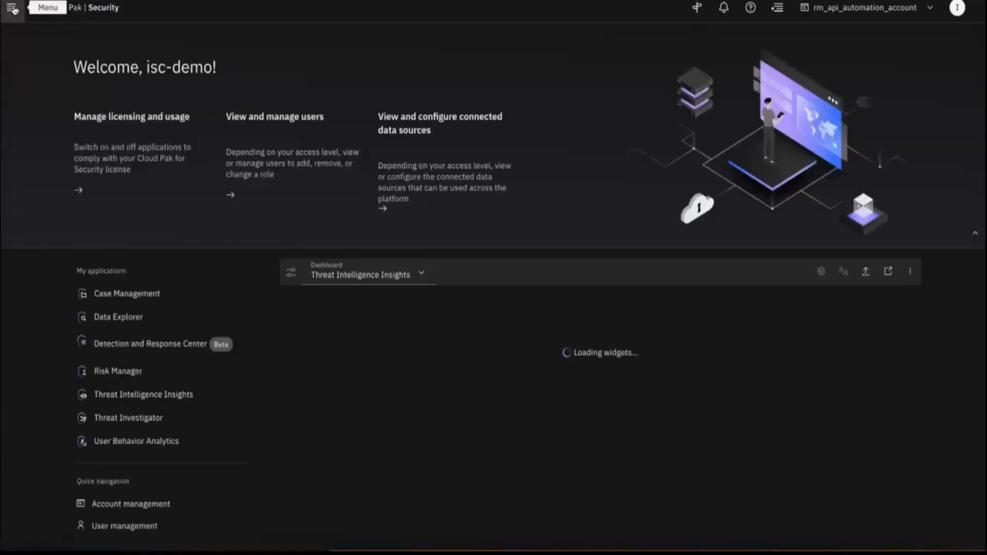
{"action": "left_click", "coordinate": [13, 10]}
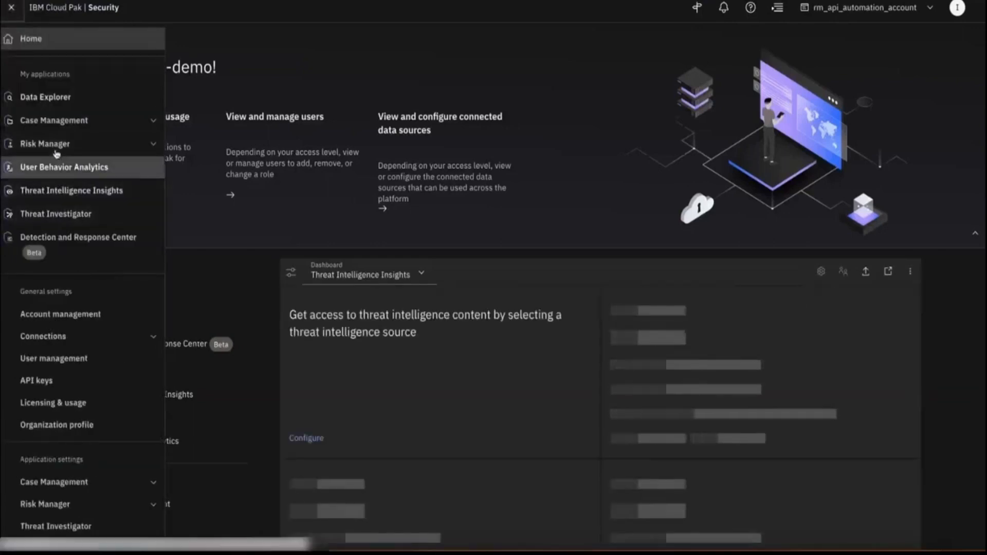
{"action": "left_click", "coordinate": [57, 124]}
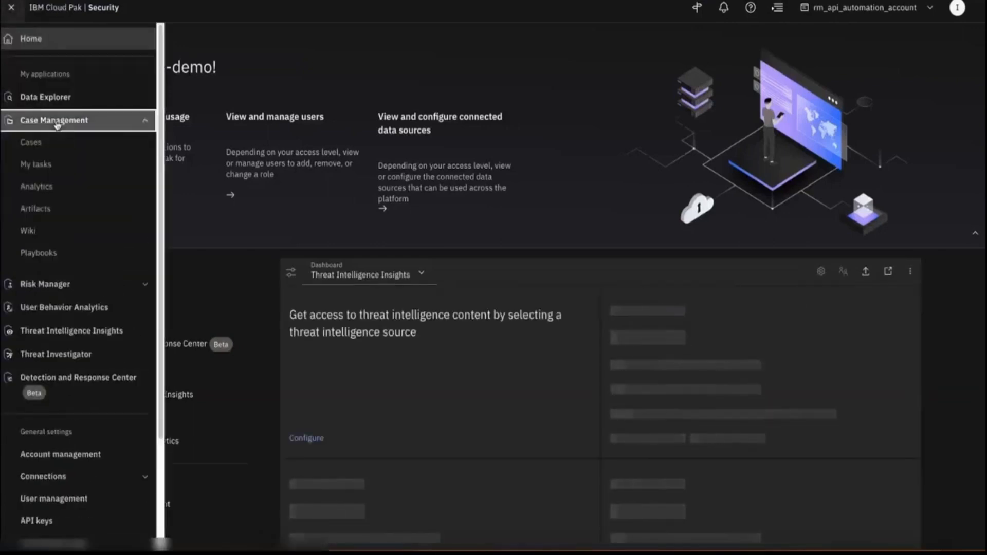
{"action": "left_click", "coordinate": [37, 144]}
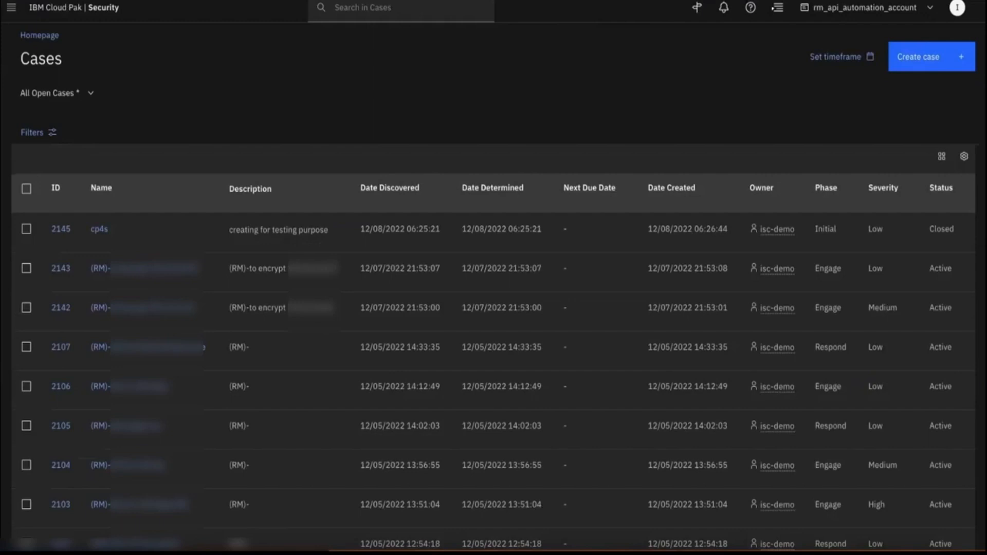
Step: Open case 2100 from the second page of the open cases list
{"action": "scroll", "coordinate": [315, 379], "scroll_direction": "down", "scroll_amount": 3}
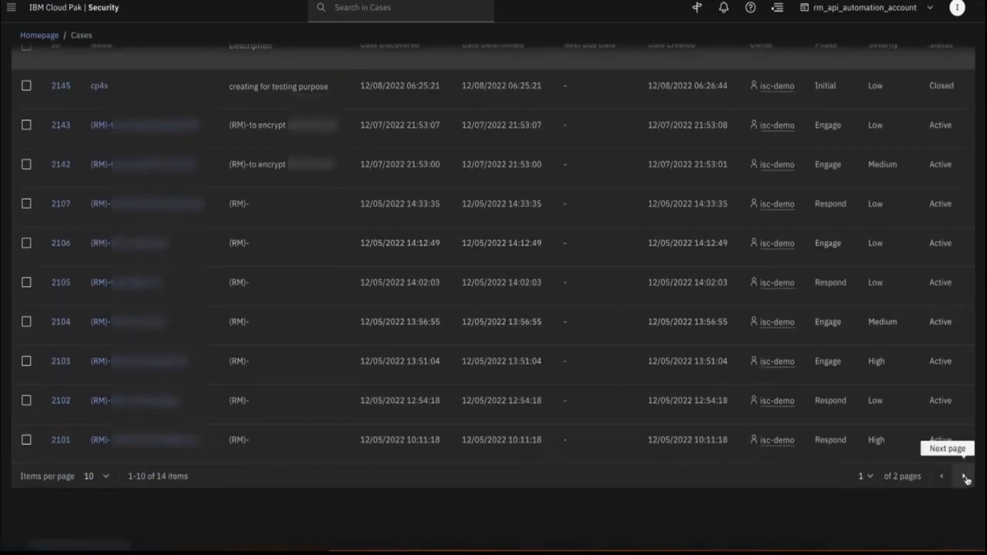
{"action": "left_click", "coordinate": [965, 477]}
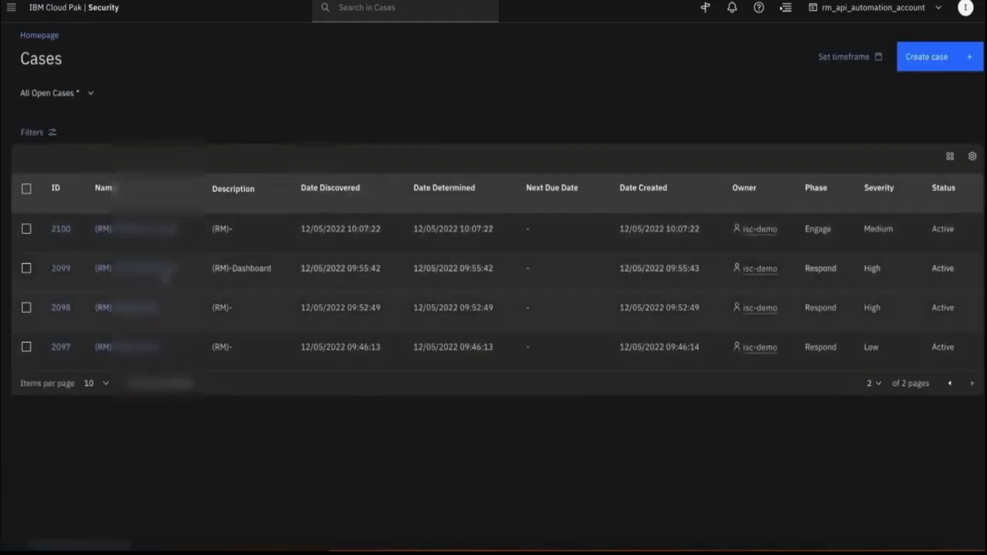
{"action": "left_click", "coordinate": [137, 231]}
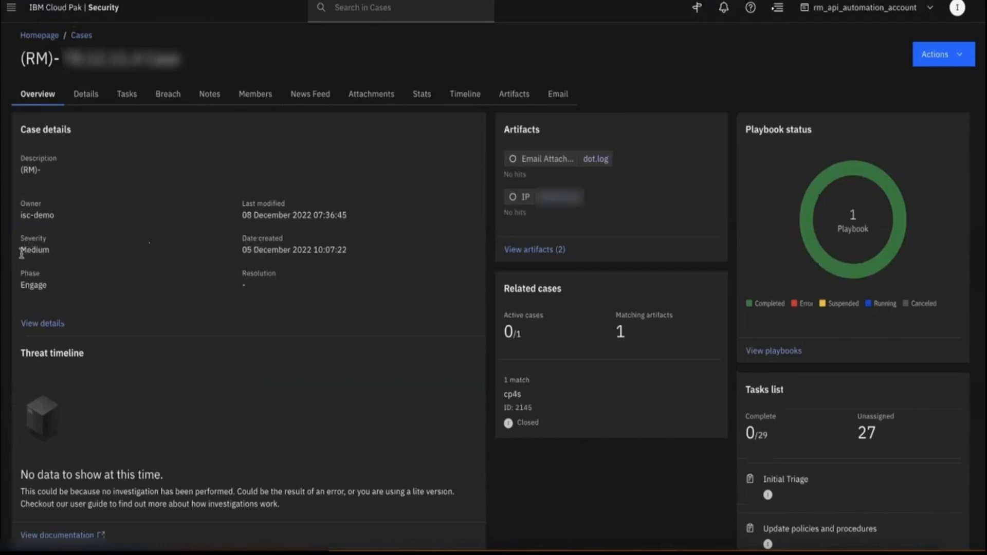
Step: Review the case's basic details and examine its full task list across all phases
{"action": "left_click", "coordinate": [87, 94]}
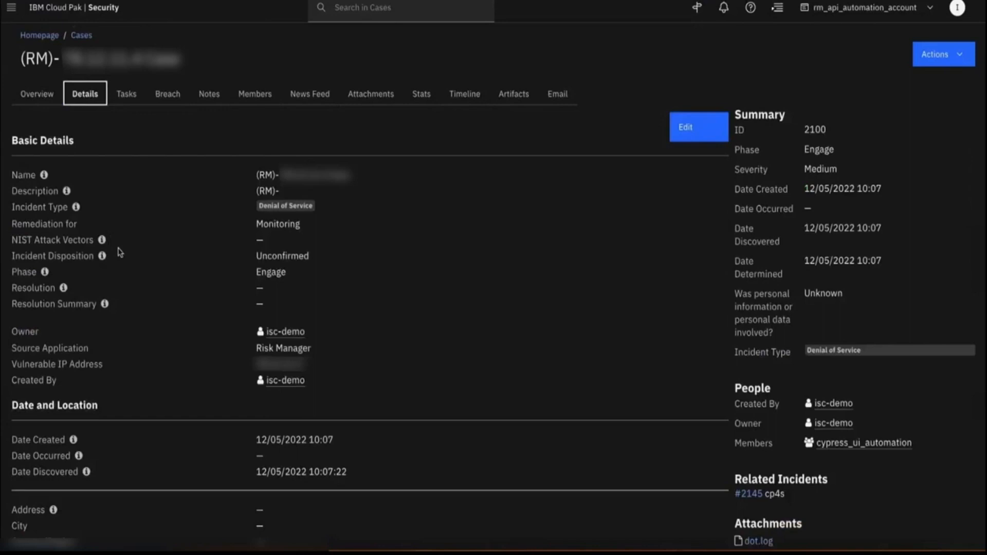
{"action": "left_click", "coordinate": [127, 94]}
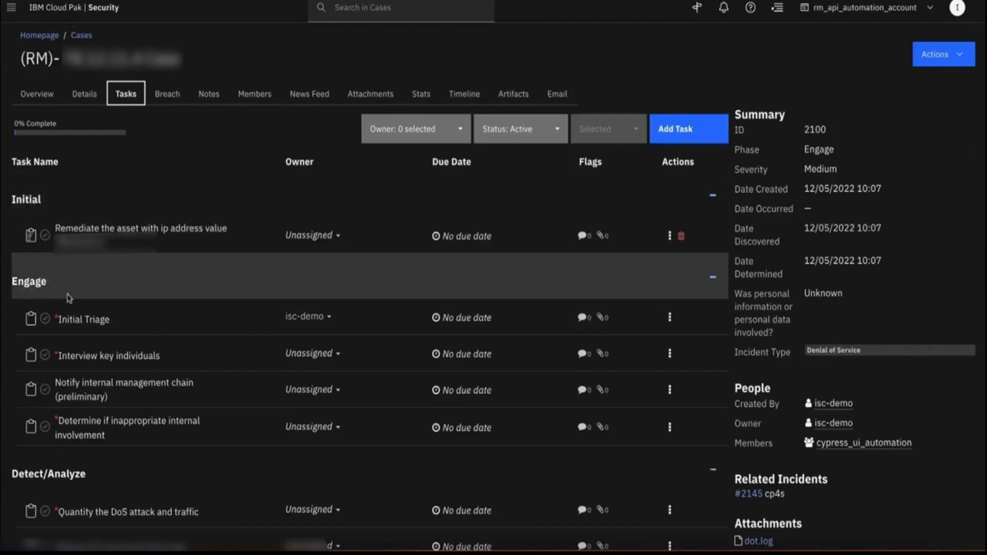
{"action": "scroll", "coordinate": [70, 298], "scroll_direction": "down", "scroll_amount": 8}
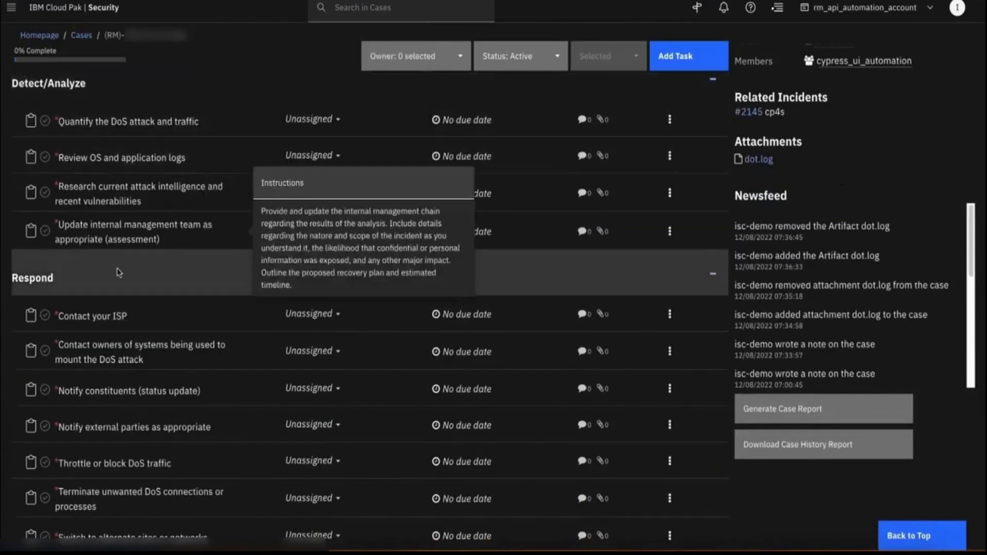
{"action": "scroll", "coordinate": [120, 273], "scroll_direction": "down", "scroll_amount": 1}
{"action": "scroll", "coordinate": [119, 273], "scroll_direction": "down", "scroll_amount": 7}
{"action": "scroll", "coordinate": [119, 272], "scroll_direction": "up", "scroll_amount": 15}
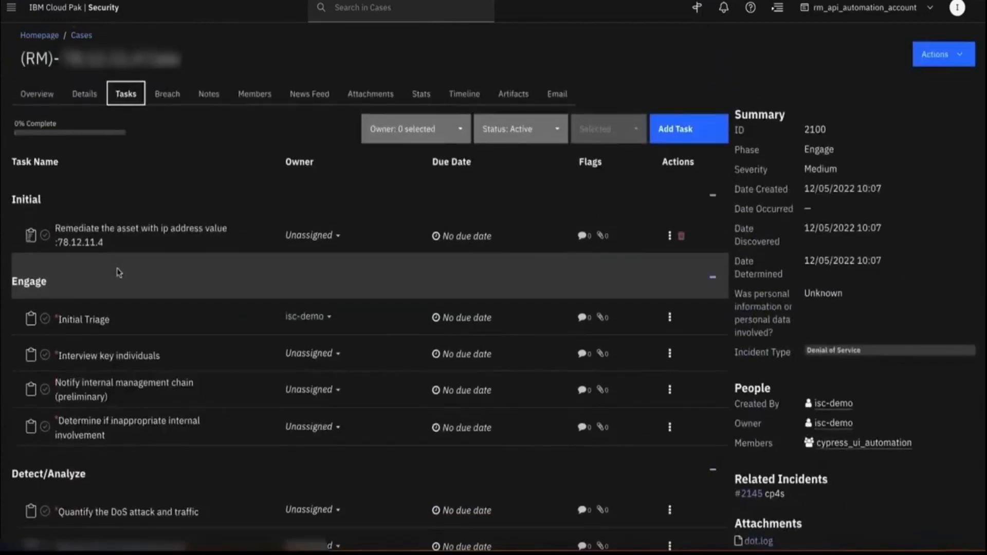
Step: Post the note "It is for training purposes" on the case and delete that same note
{"action": "left_click", "coordinate": [209, 95]}
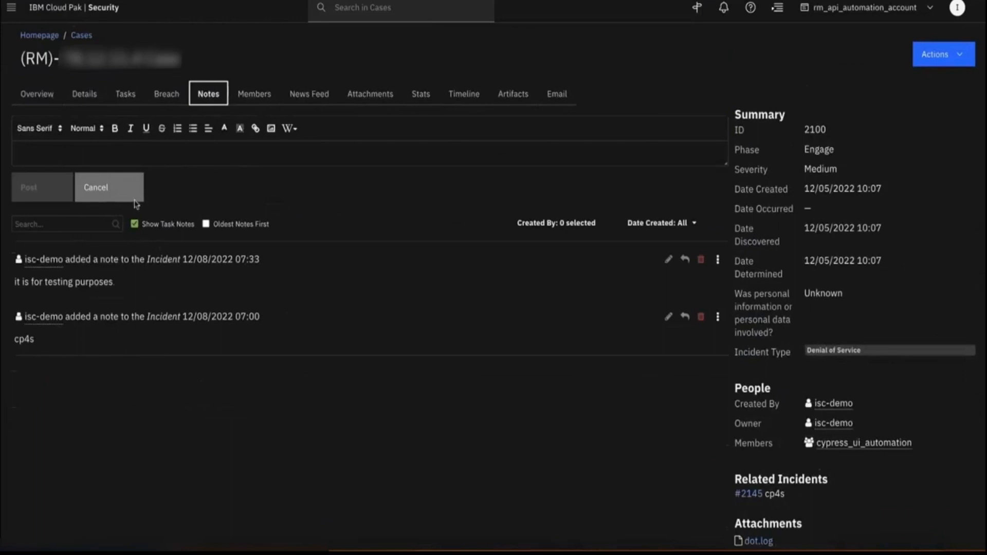
{"action": "left_click", "coordinate": [61, 151]}
{"action": "type", "text": "It is for tra"}
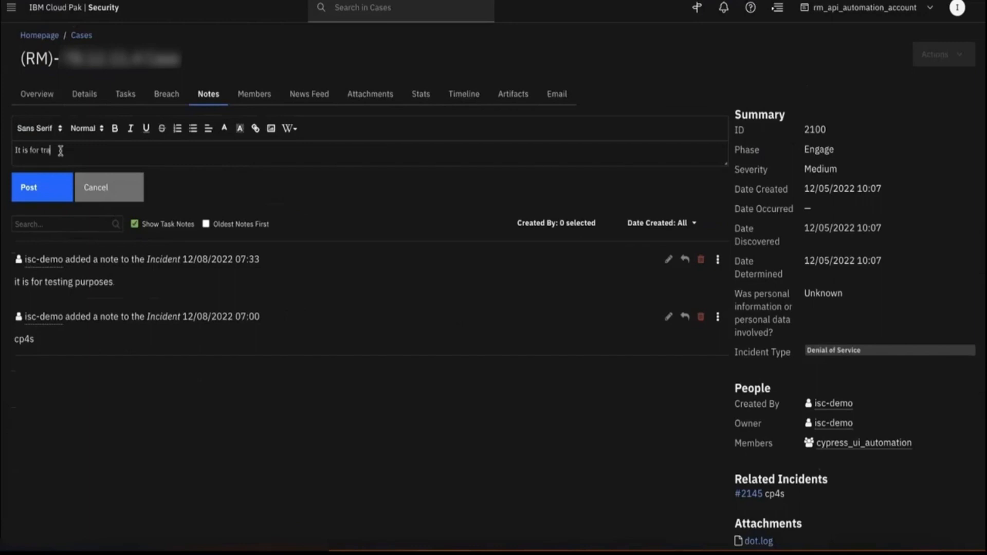
{"action": "type", "text": "ining purposes"}
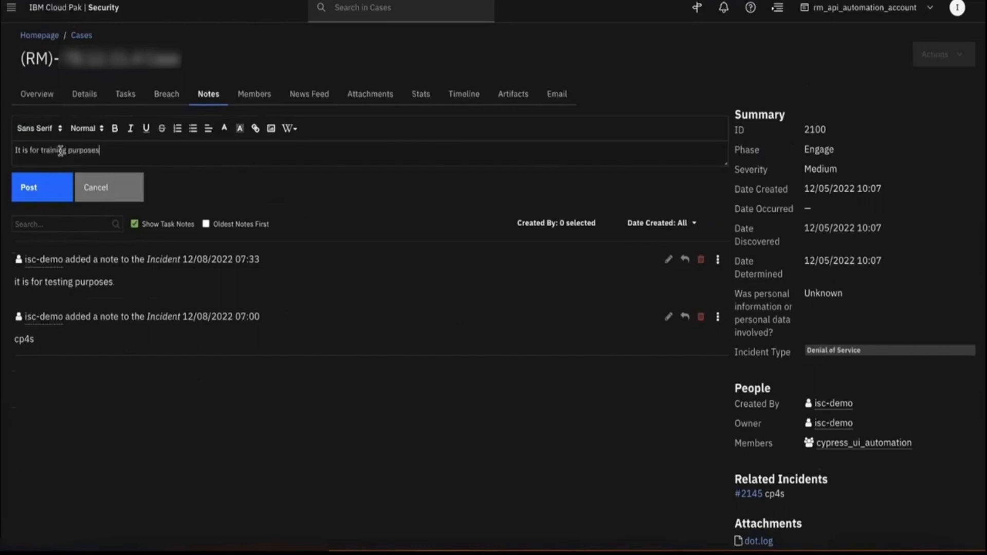
{"action": "left_click", "coordinate": [28, 187]}
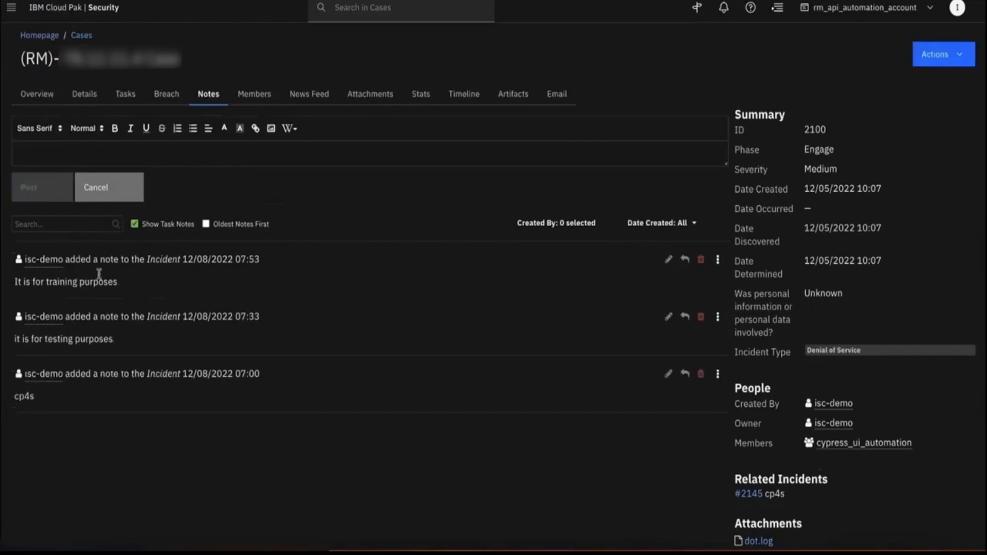
{"action": "left_click", "coordinate": [702, 261]}
{"action": "left_click", "coordinate": [612, 121]}
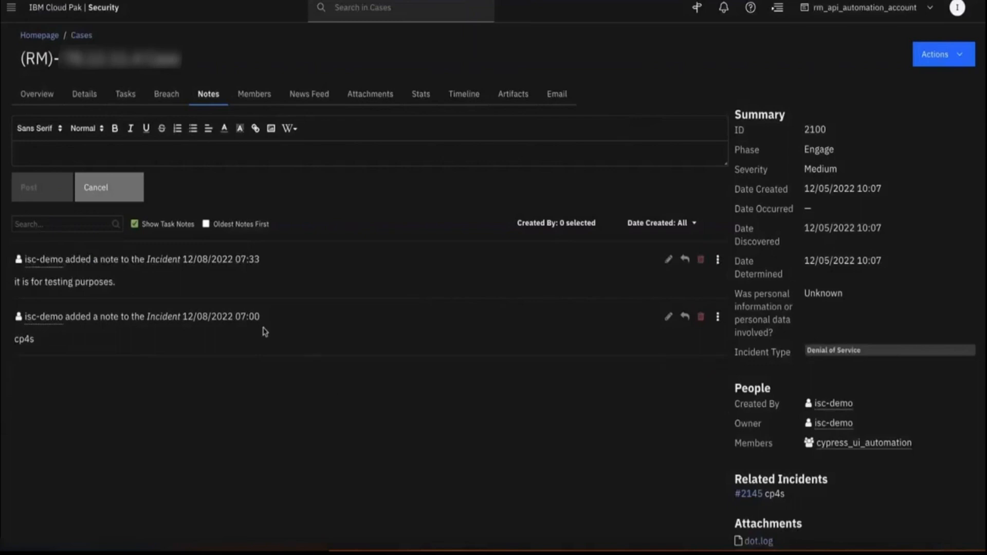
Step: Examine the case's members and read through its complete news feed
{"action": "left_click", "coordinate": [257, 98]}
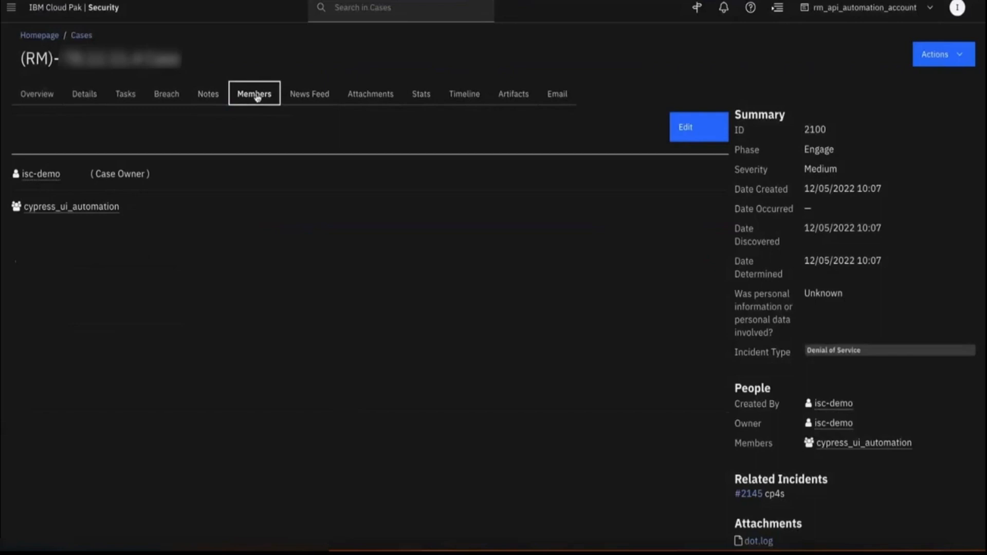
{"action": "mouse_move", "coordinate": [43, 194]}
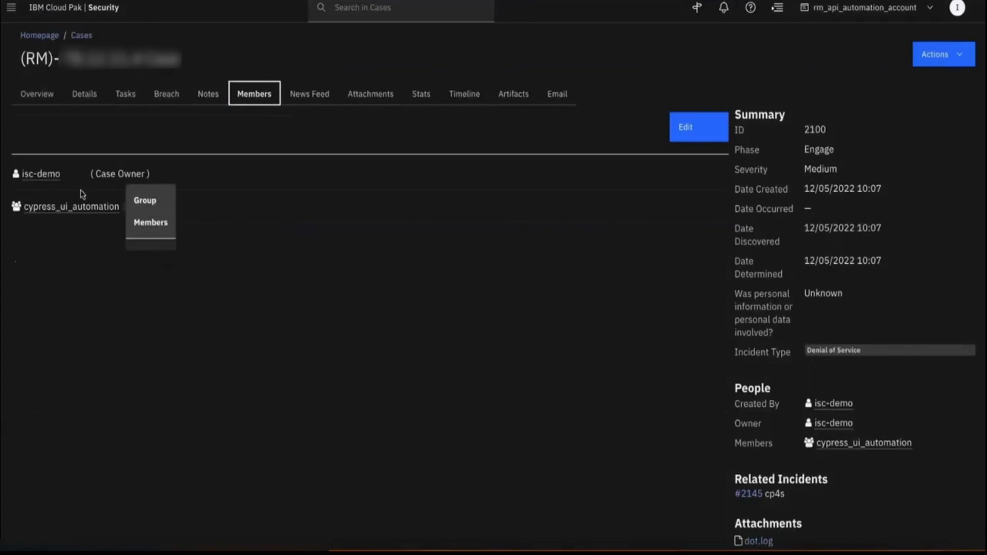
{"action": "left_click", "coordinate": [313, 98]}
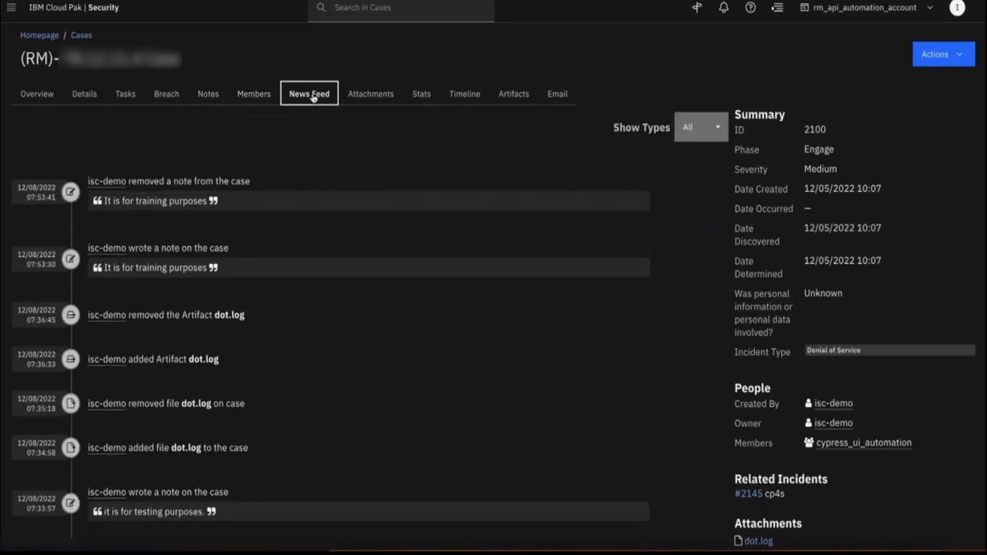
{"action": "scroll", "coordinate": [310, 335], "scroll_direction": "down", "scroll_amount": 10}
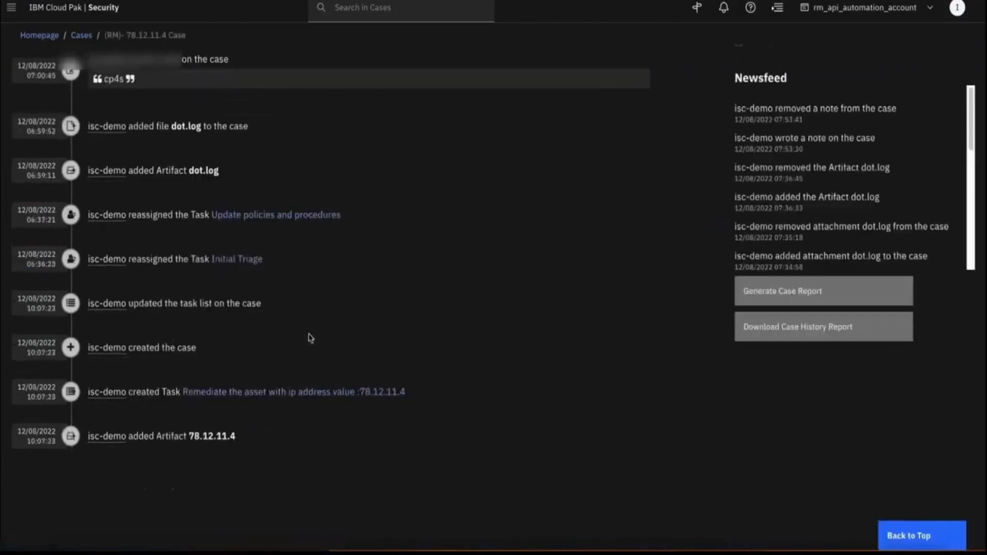
{"action": "scroll", "coordinate": [310, 338], "scroll_direction": "up", "scroll_amount": 10}
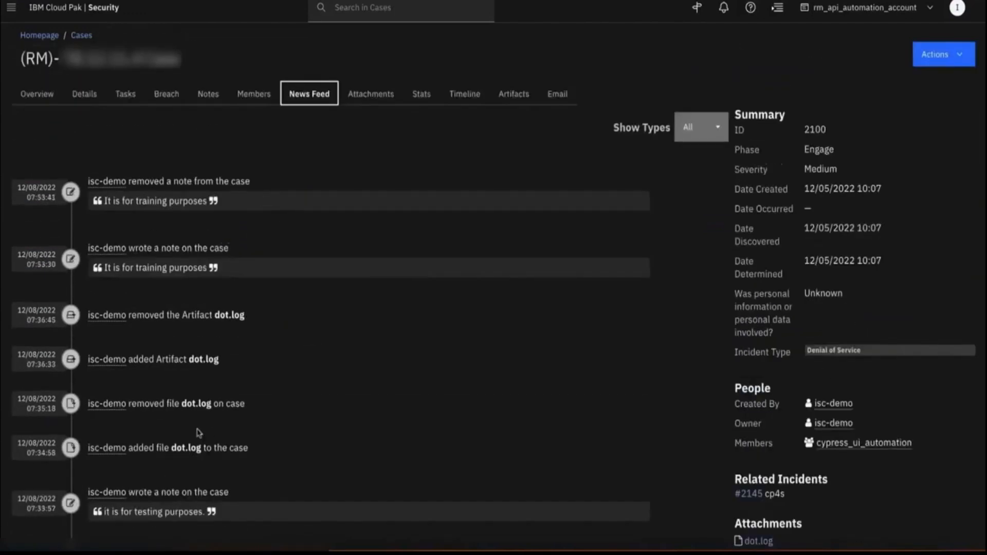
Step: Upload dot.log from Downloads as a case attachment and delete the newly uploaded copy
{"action": "left_click", "coordinate": [378, 95]}
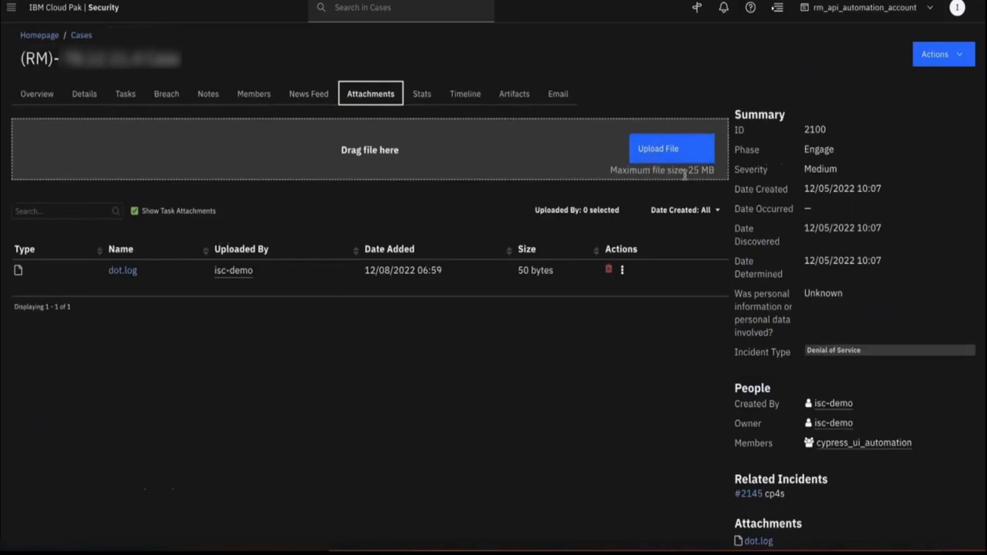
{"action": "left_click", "coordinate": [669, 154]}
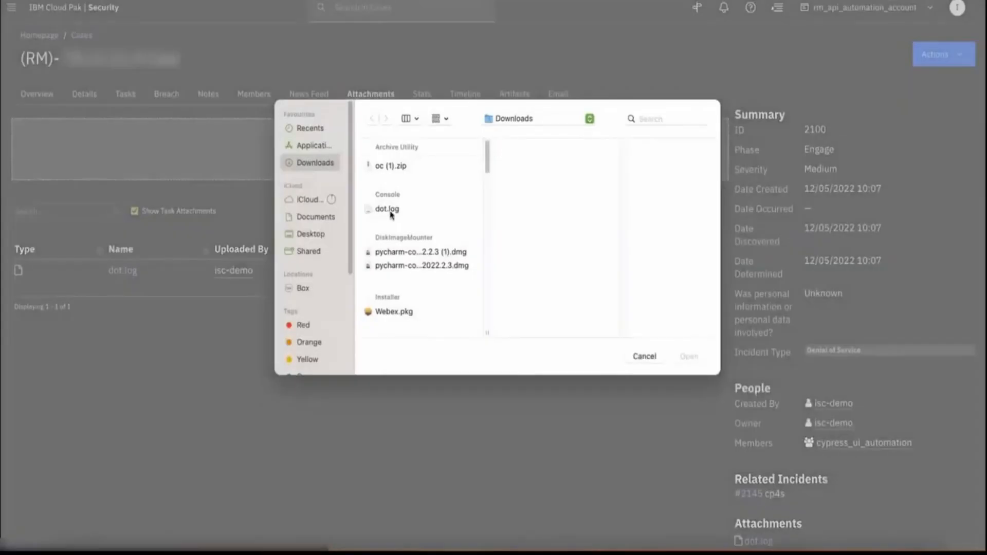
{"action": "left_click", "coordinate": [389, 209]}
{"action": "left_click", "coordinate": [689, 356]}
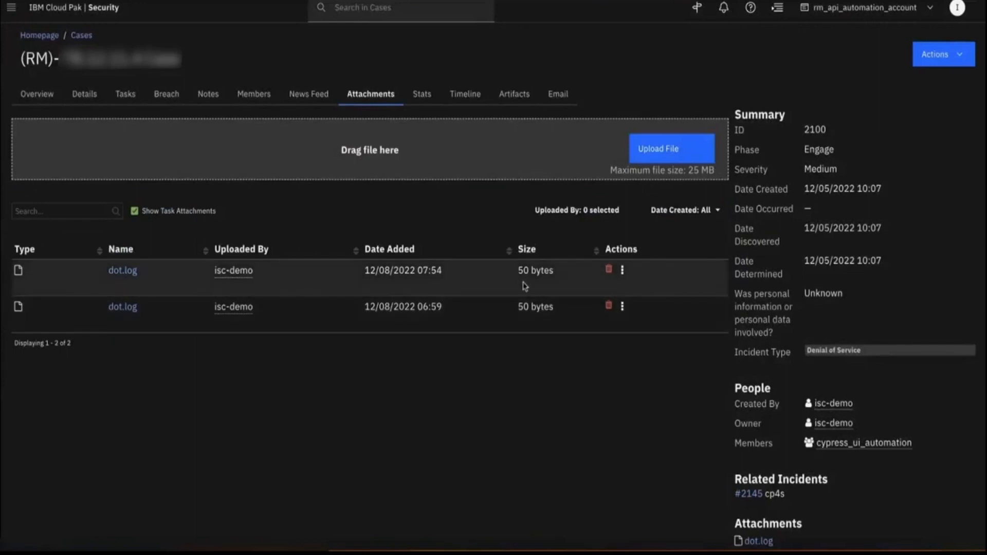
{"action": "left_click", "coordinate": [610, 271]}
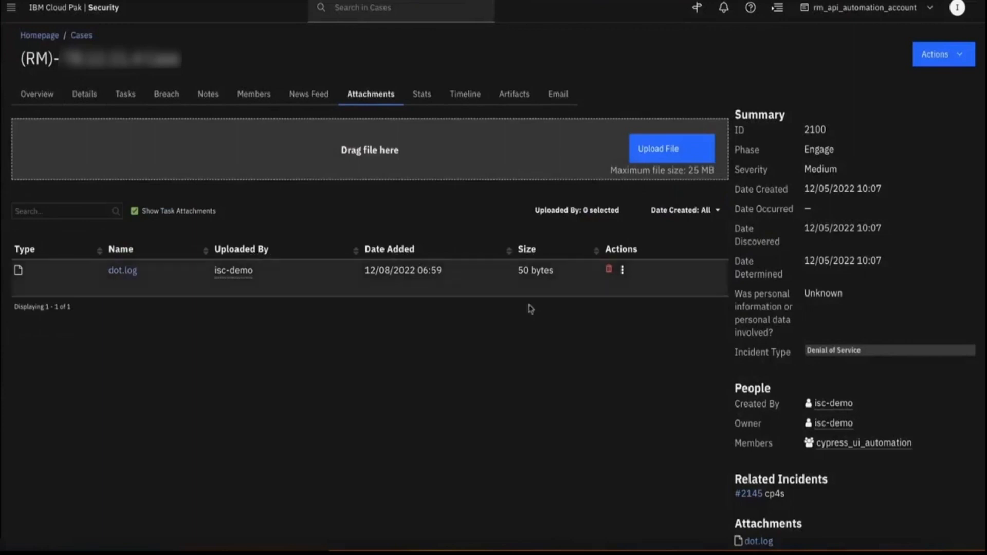
Step: Examine the case's task statistics by owner and its activity timeline
{"action": "left_click", "coordinate": [422, 94]}
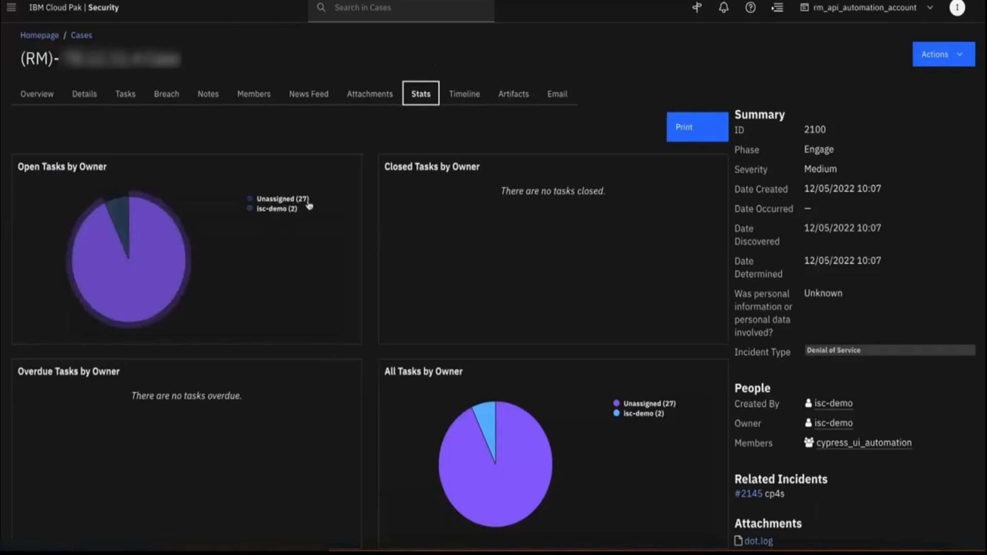
{"action": "left_click", "coordinate": [464, 95]}
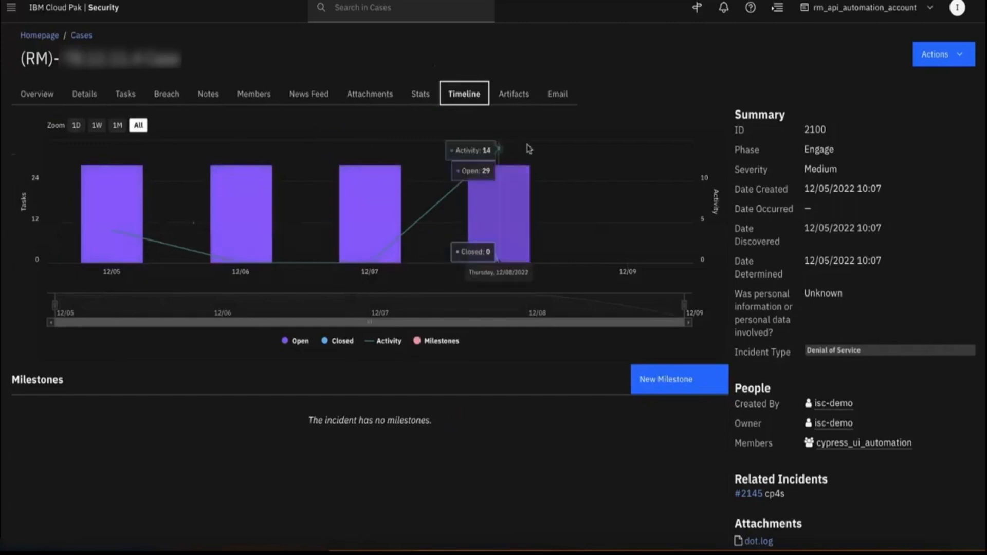
Step: Add an Email Attachment artifact to the case with the description "it is for training" and the file dot.log from Downloads
{"action": "left_click", "coordinate": [521, 95]}
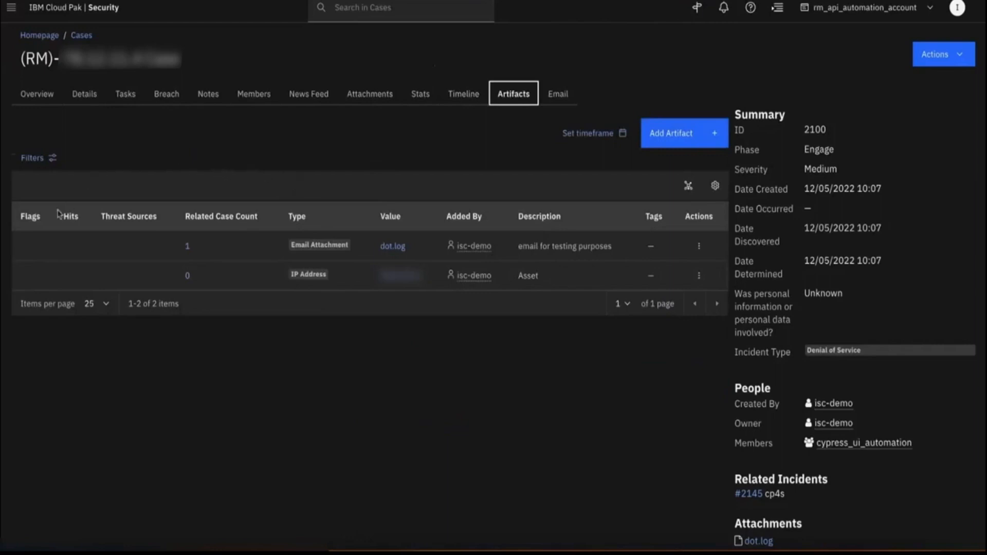
{"action": "left_click", "coordinate": [683, 133]}
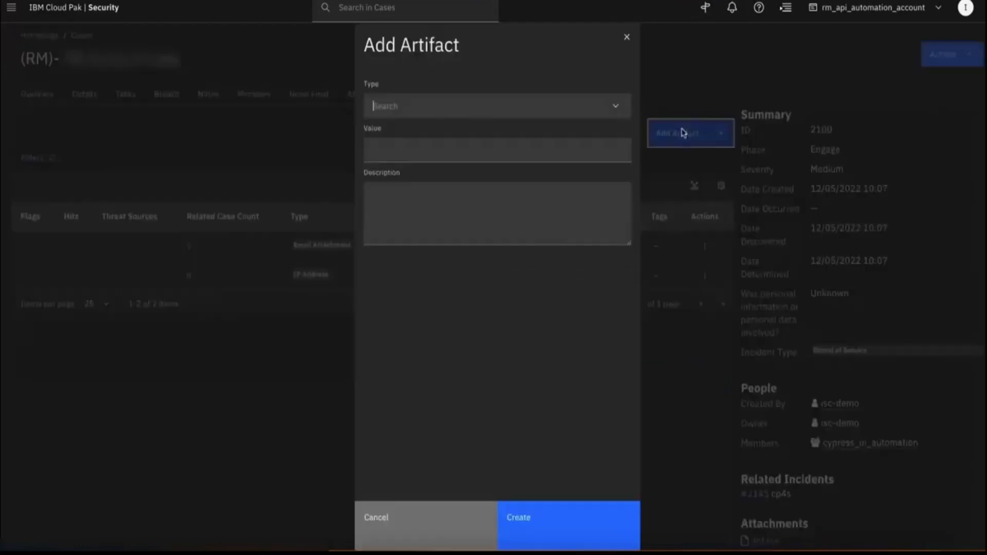
{"action": "left_click", "coordinate": [587, 109]}
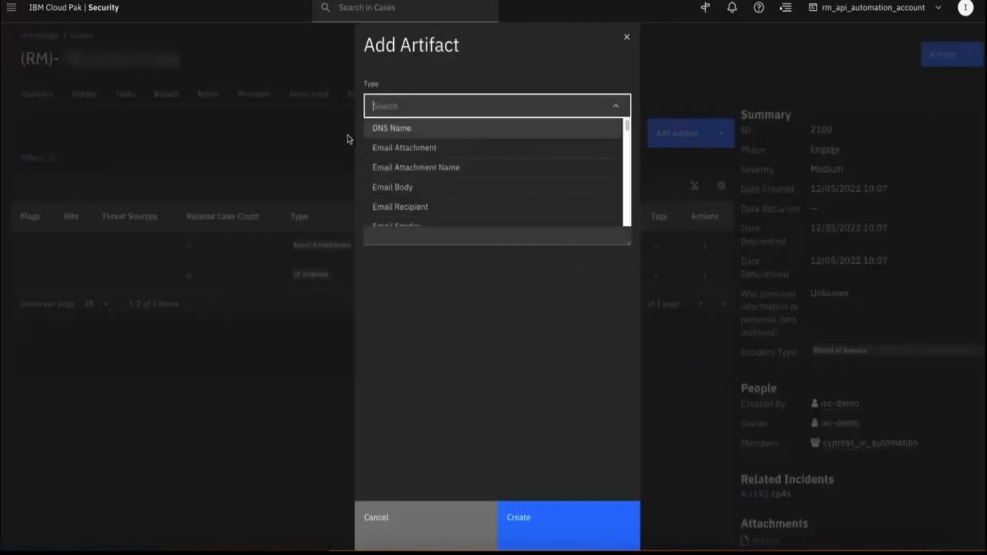
{"action": "left_click", "coordinate": [409, 148]}
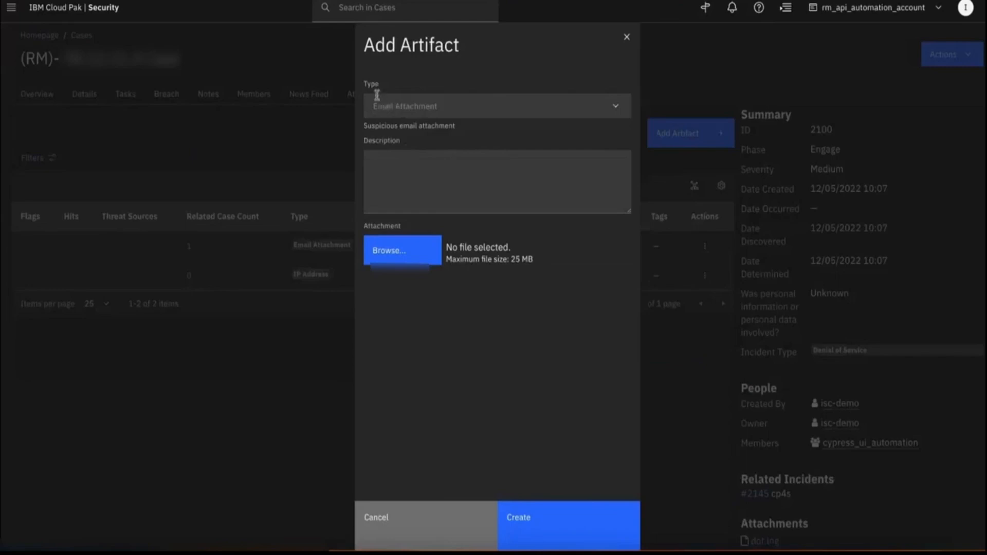
{"action": "left_click", "coordinate": [397, 170]}
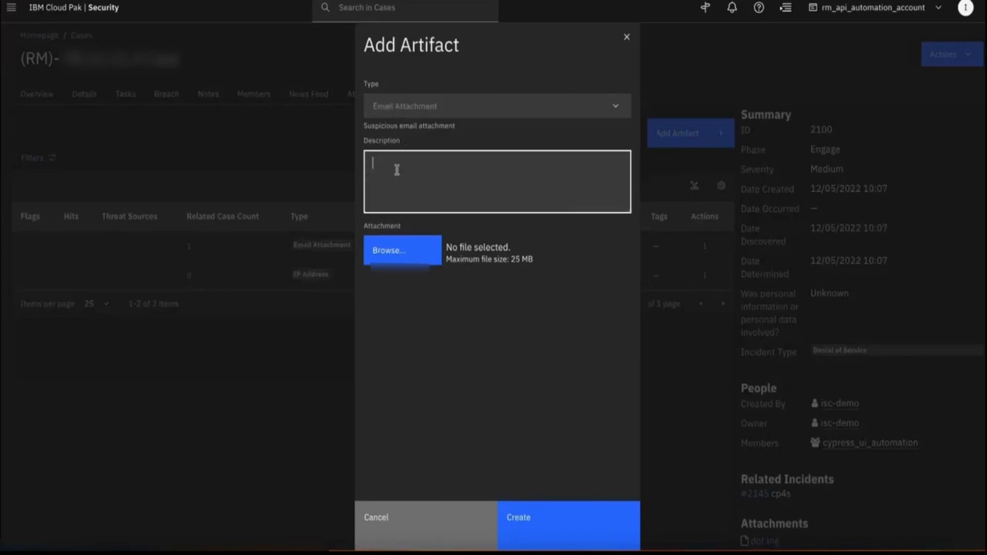
{"action": "type", "text": "it is fro"}
{"action": "type", "text": " trainign"}
{"action": "type", "text": "ng"}
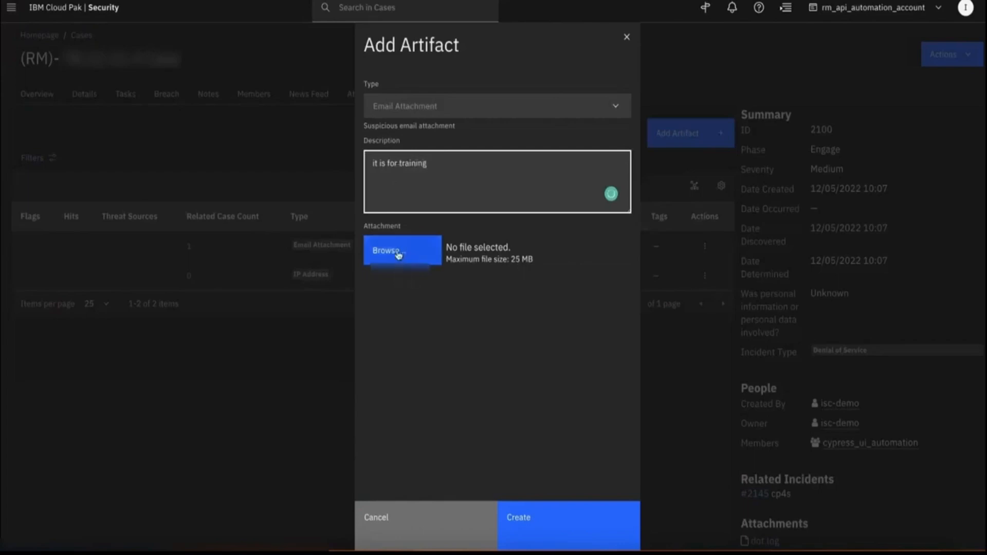
{"action": "left_click", "coordinate": [393, 249]}
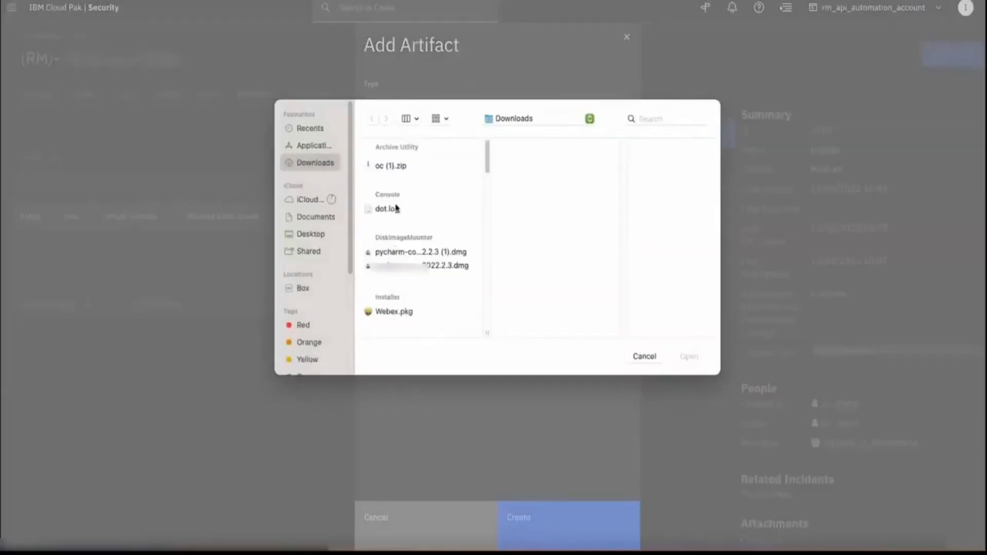
{"action": "left_click", "coordinate": [393, 208]}
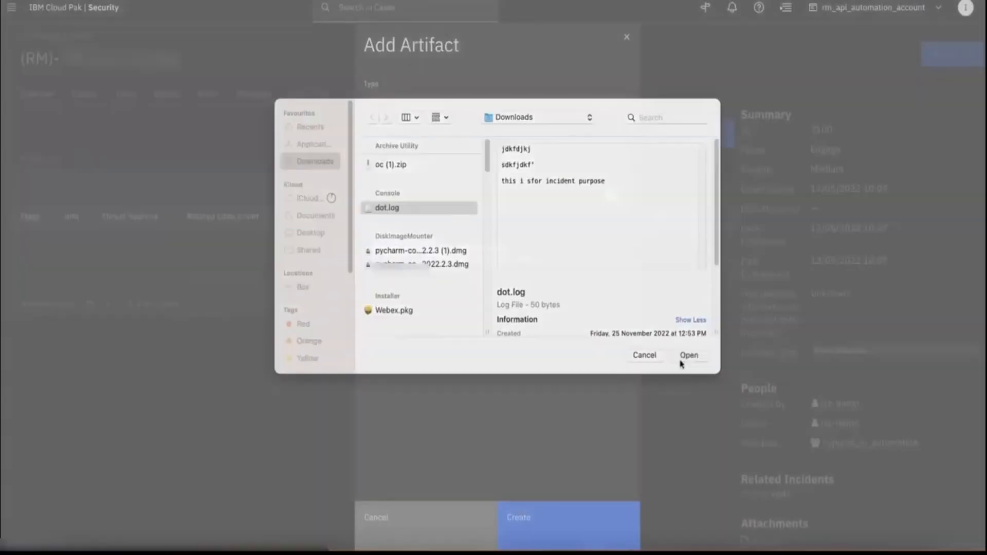
{"action": "left_click", "coordinate": [683, 359]}
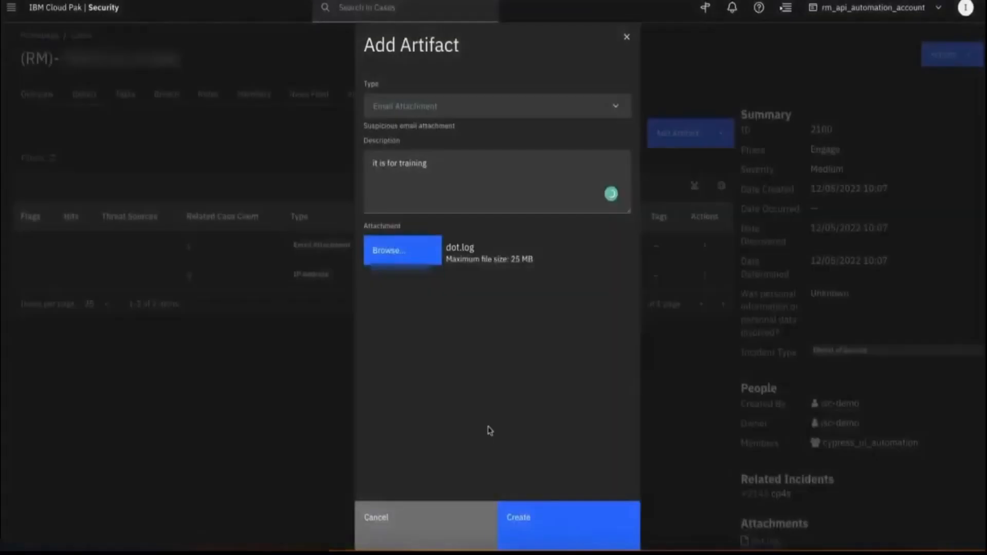
{"action": "left_click", "coordinate": [530, 524]}
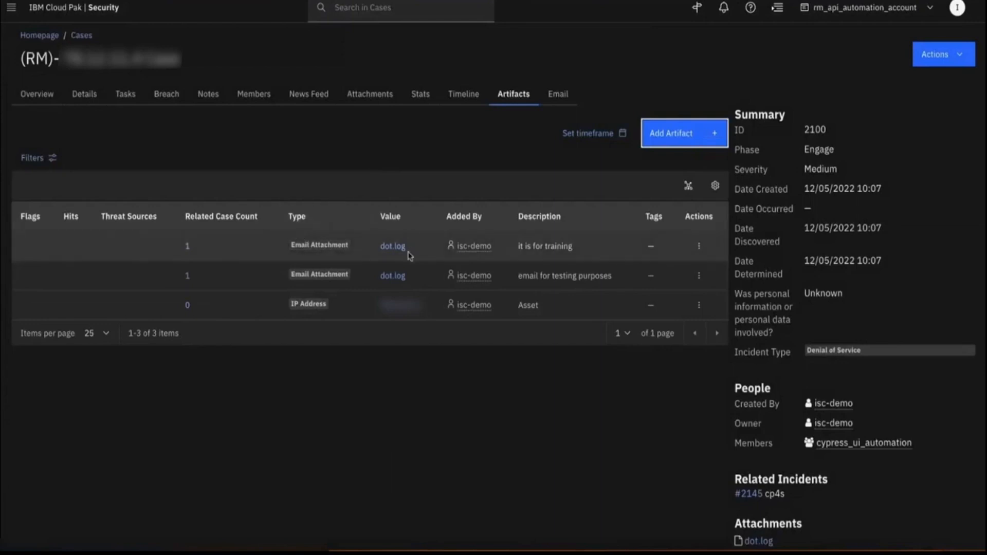
Step: Remove the dot.log artifact described as "it is for training" from the case
{"action": "left_click", "coordinate": [707, 251]}
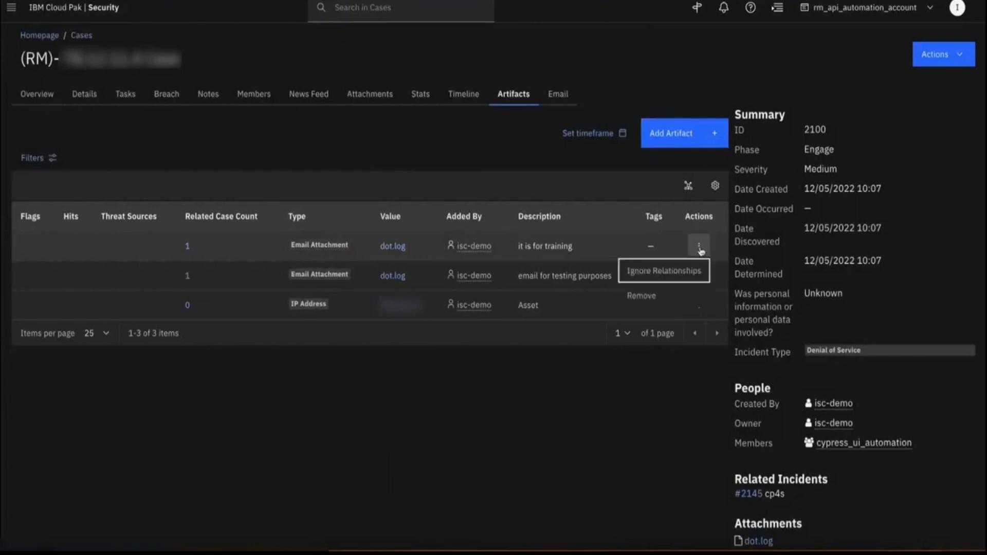
{"action": "left_click", "coordinate": [647, 296]}
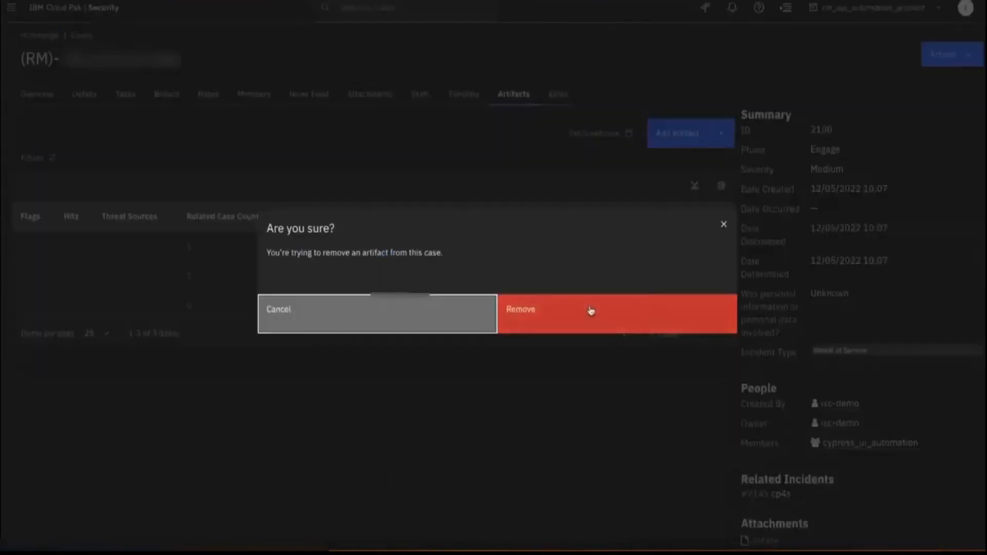
{"action": "left_click", "coordinate": [542, 315]}
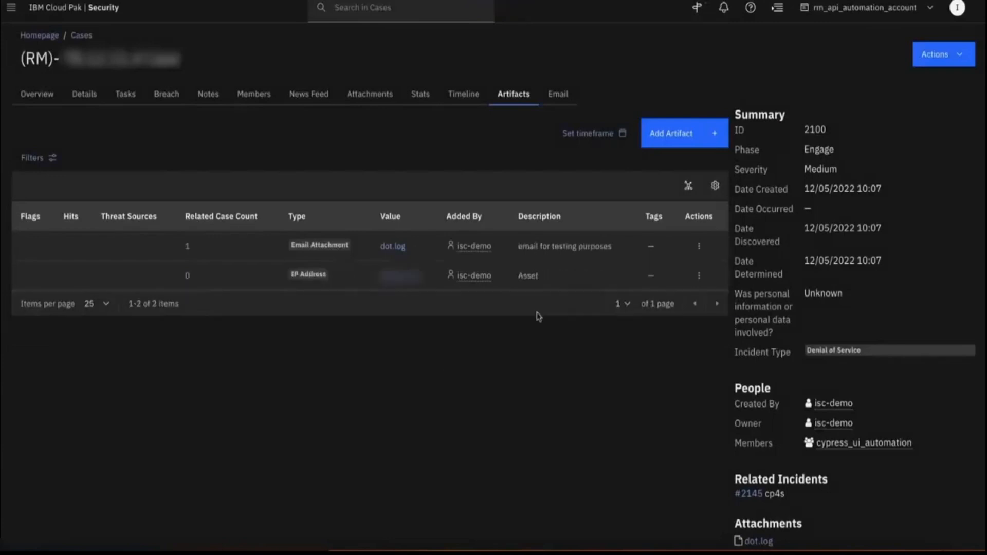